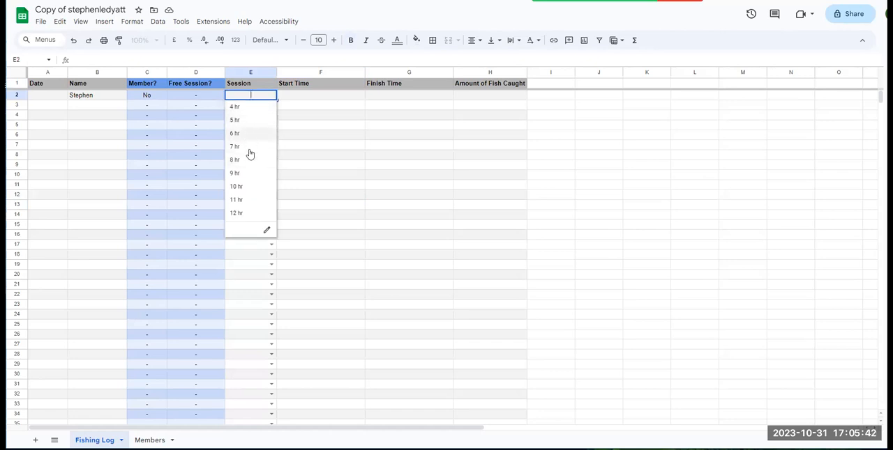
Set the session length in row 2 of the Fishing Log to 4 hr.
left_click(302, 100)
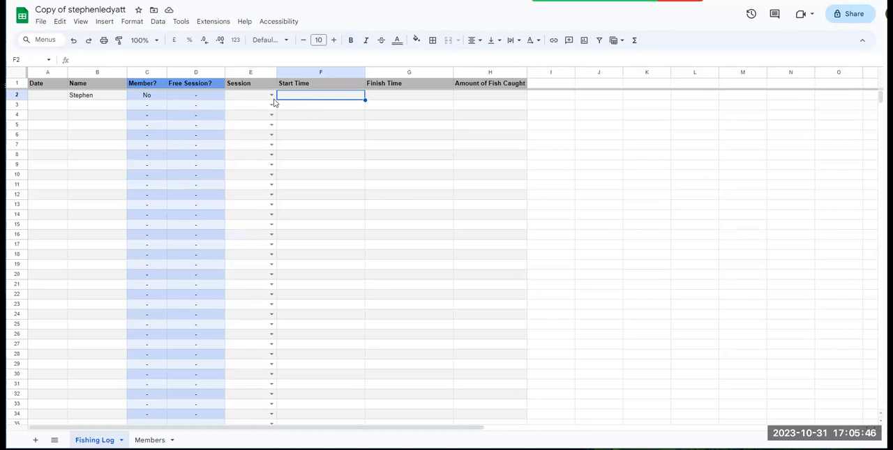
left_click(258, 97)
left_click(269, 97)
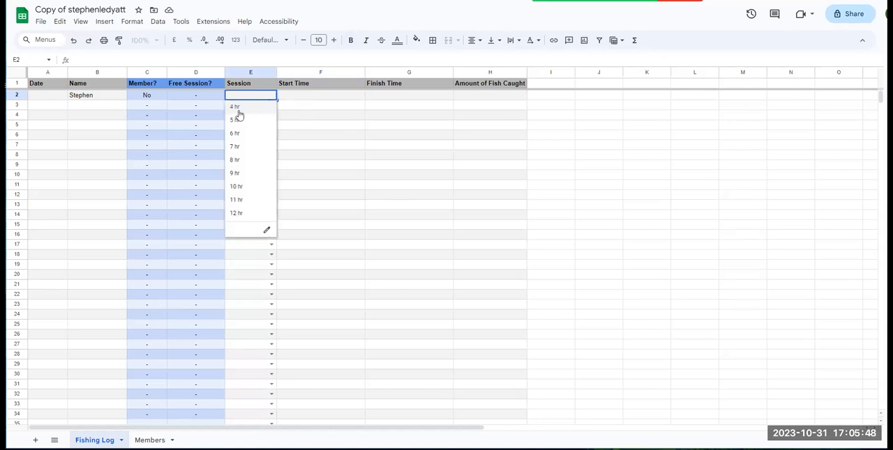
left_click(241, 108)
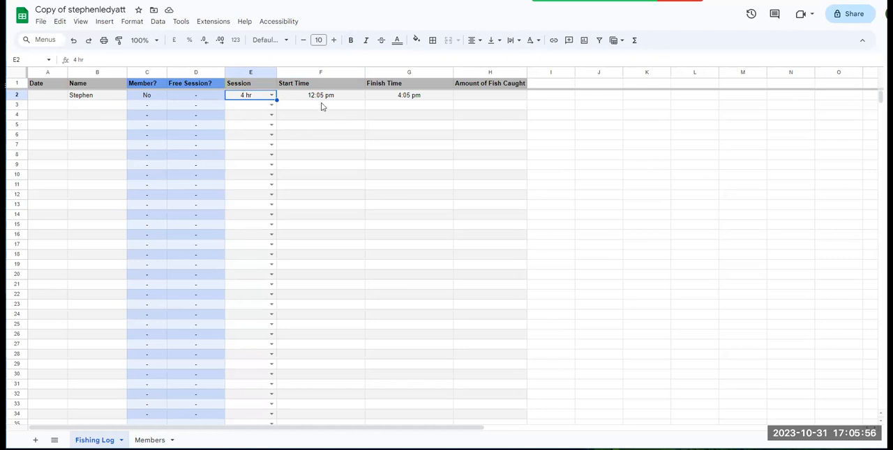
Set the session length to 9 hr in row 3 and to 7 hr in row 4.
left_click(271, 105)
left_click(251, 183)
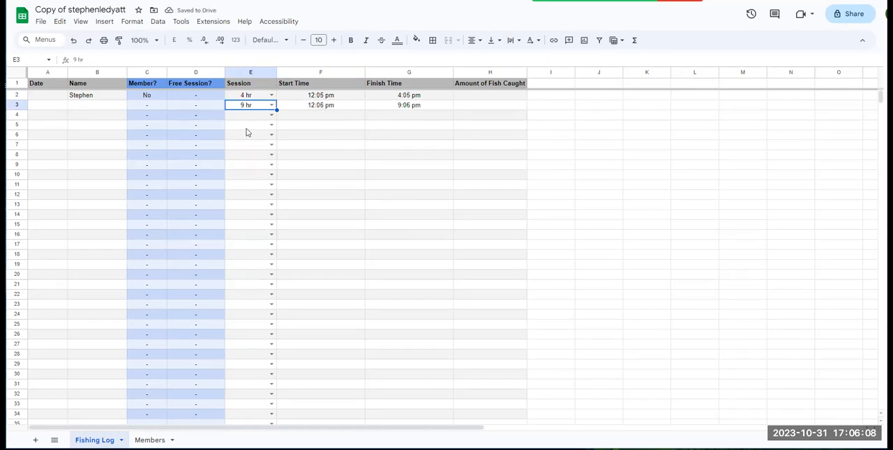
left_click(271, 114)
left_click(256, 176)
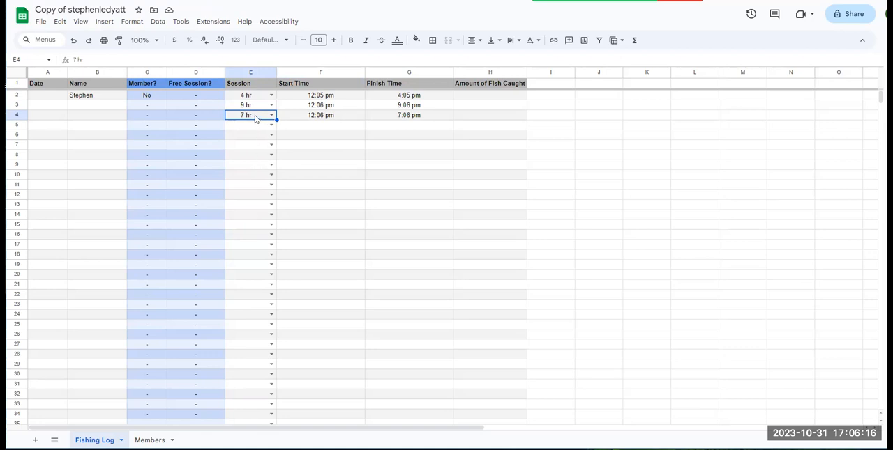
left_click_drag(247, 98, 246, 114)
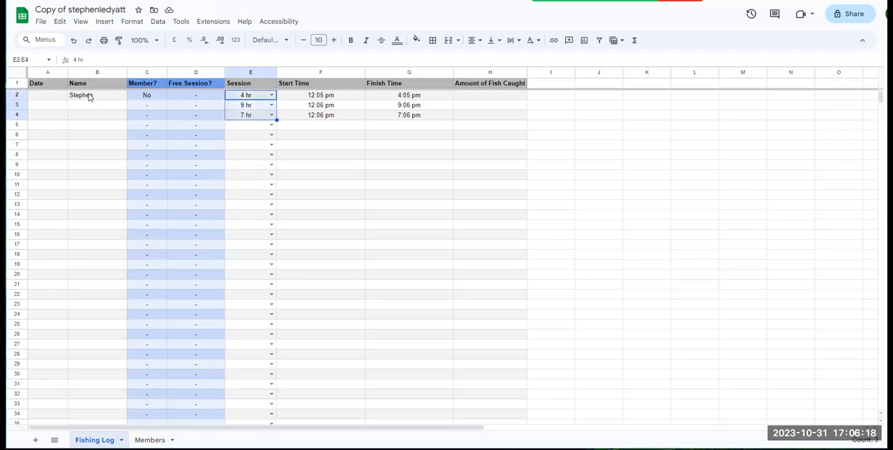
left_click_drag(90, 95, 51, 118)
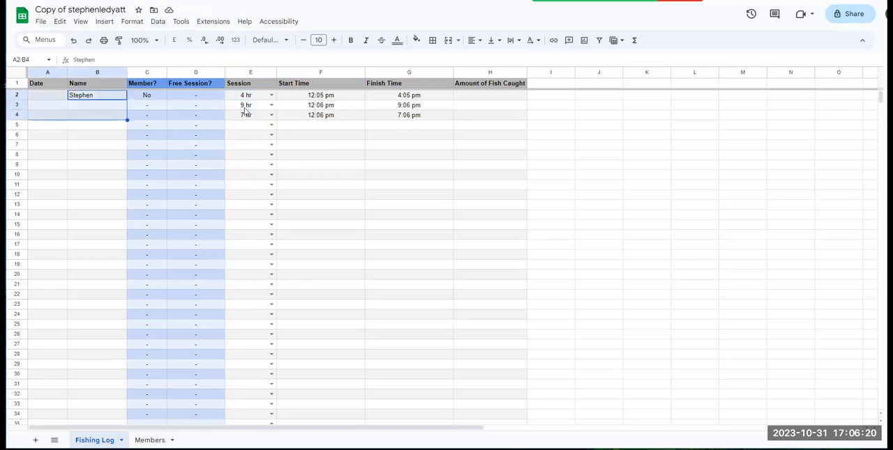
left_click_drag(255, 100, 250, 115)
left_click(95, 99)
left_click_drag(96, 99, 50, 123)
key("ctrl+c")
Change the session length in row 3 to 6 hr and check its start and finish times.
left_click(271, 106)
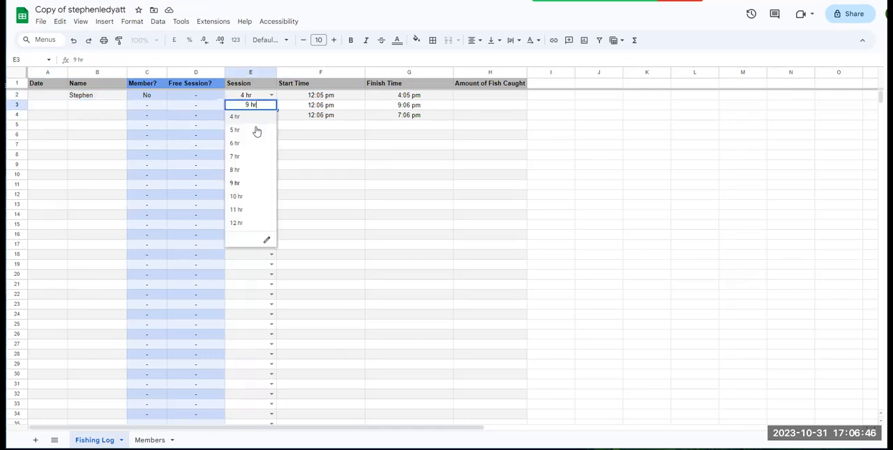
left_click(251, 148)
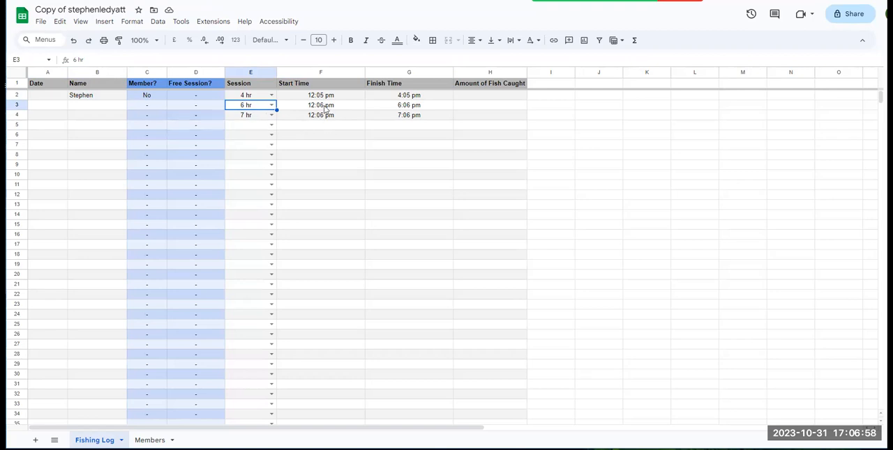
left_click_drag(324, 106, 411, 105)
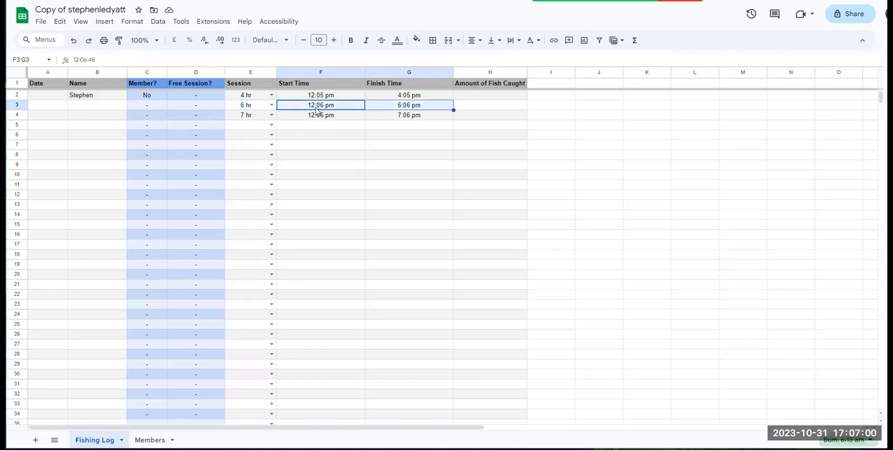
left_click(272, 105)
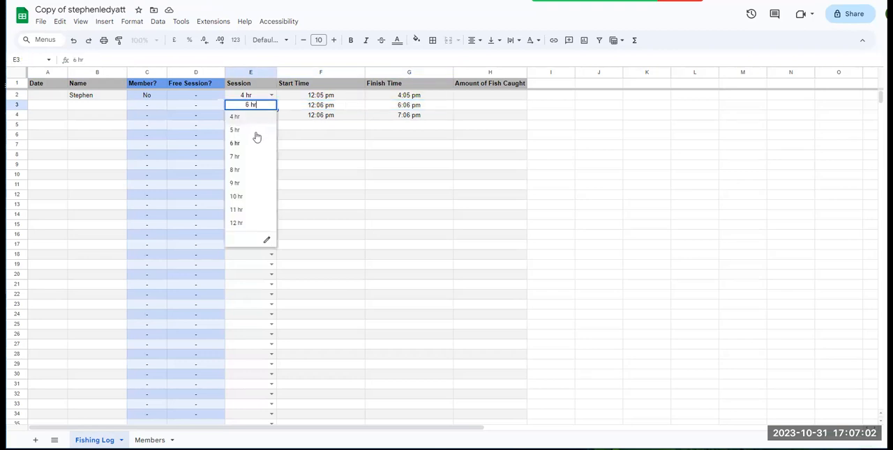
left_click(304, 137)
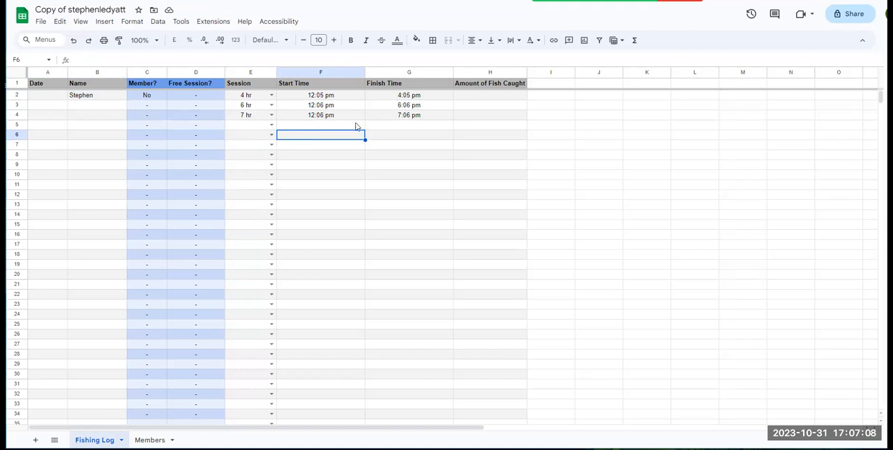
Set the session length in row 5 to 9 hr.
left_click(270, 125)
left_click(237, 203)
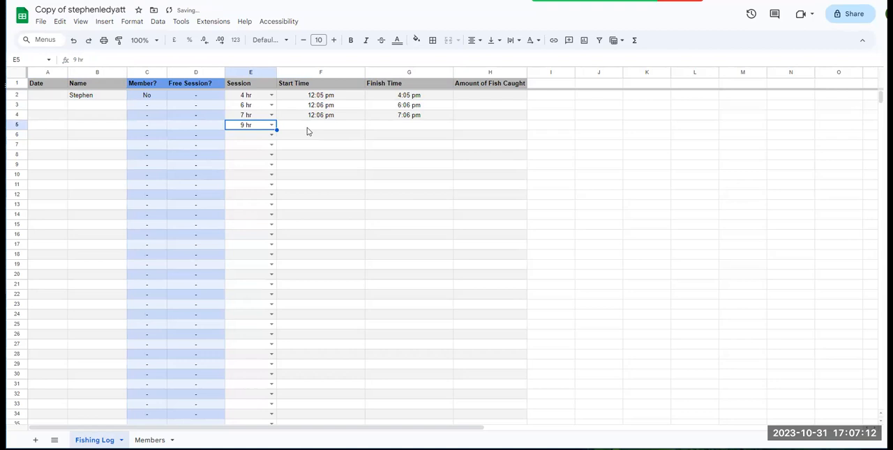
left_click(272, 125)
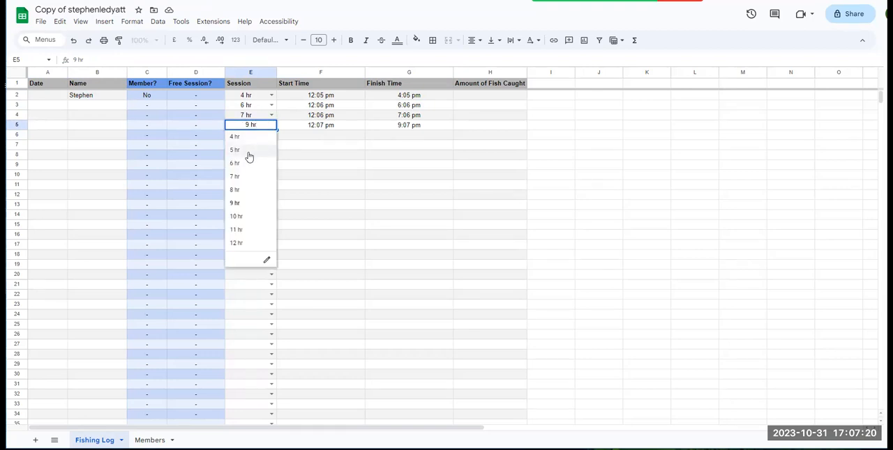
Clear the start and finish times in row 5 and set its session length to 5 hr.
left_click_drag(335, 124, 414, 133)
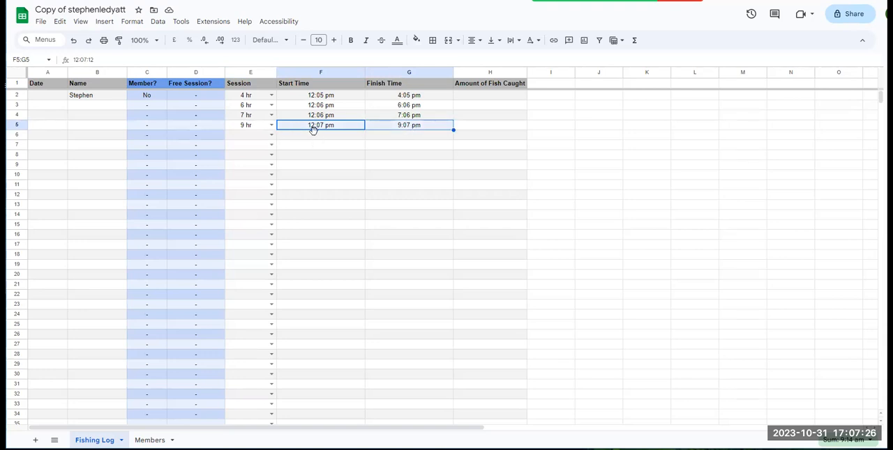
key("Delete")
left_click(271, 125)
left_click(255, 152)
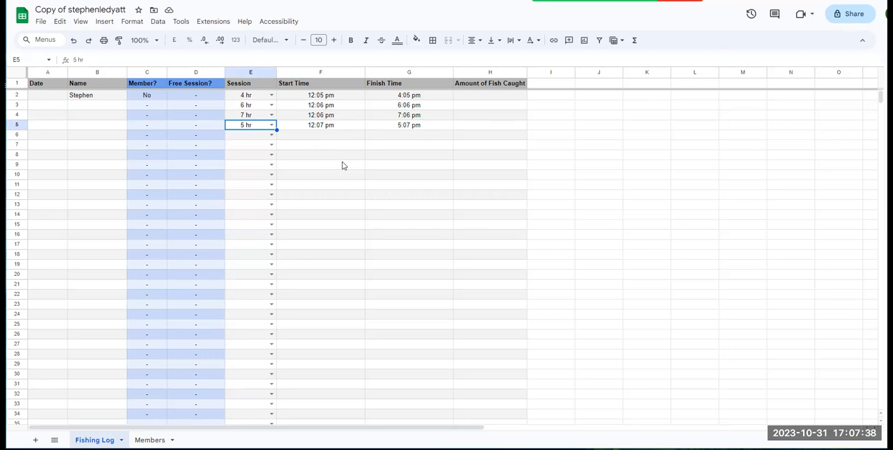
Paste the name from row 2 into the Name cell of row 3 and inspect the Member? formula.
left_click(120, 107)
key("ctrl+v")
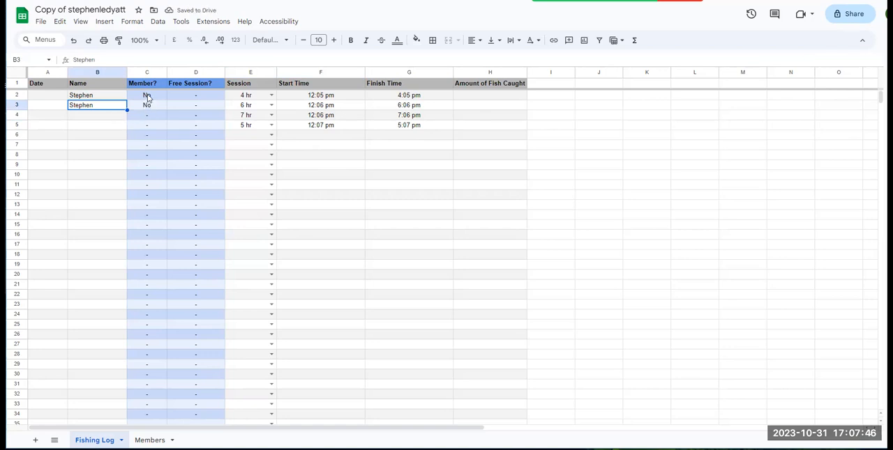
left_click(147, 97)
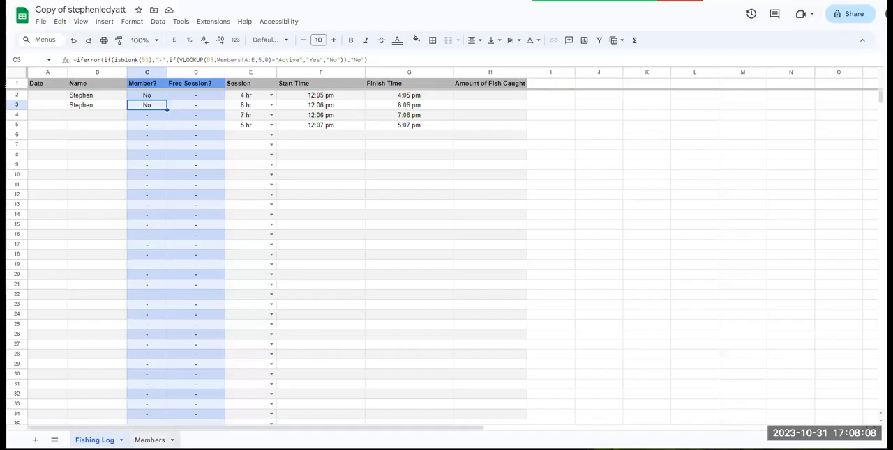
Copy the name from the Fishing Log into row 2 of the Members sheet, with membership start date 11-Oct-23.
left_click(149, 440)
left_click(95, 441)
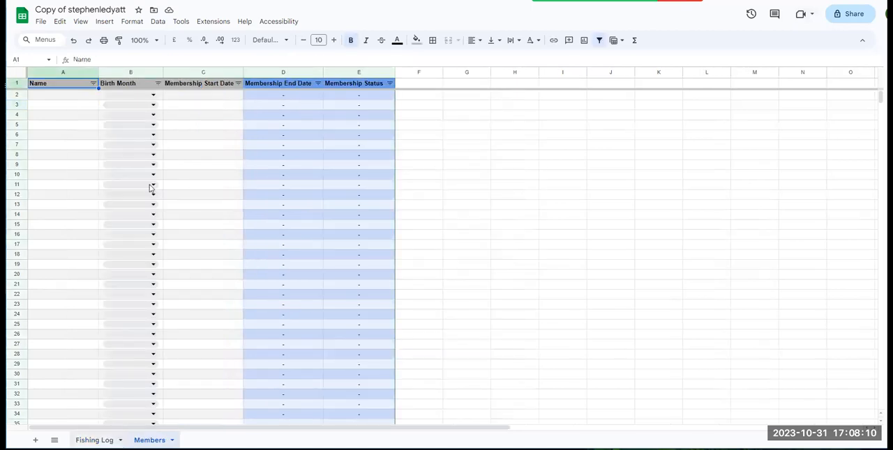
left_click(102, 97)
key("ctrl+c")
left_click(150, 441)
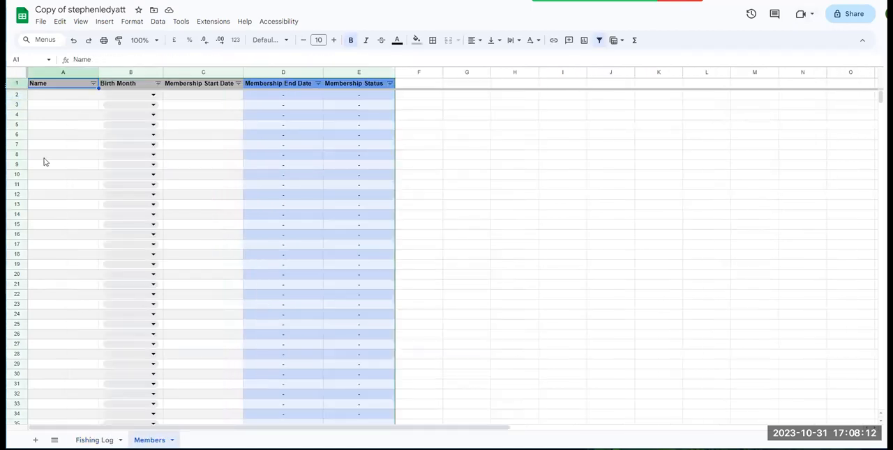
left_click(61, 101)
key("ctrl+v")
left_click(95, 441)
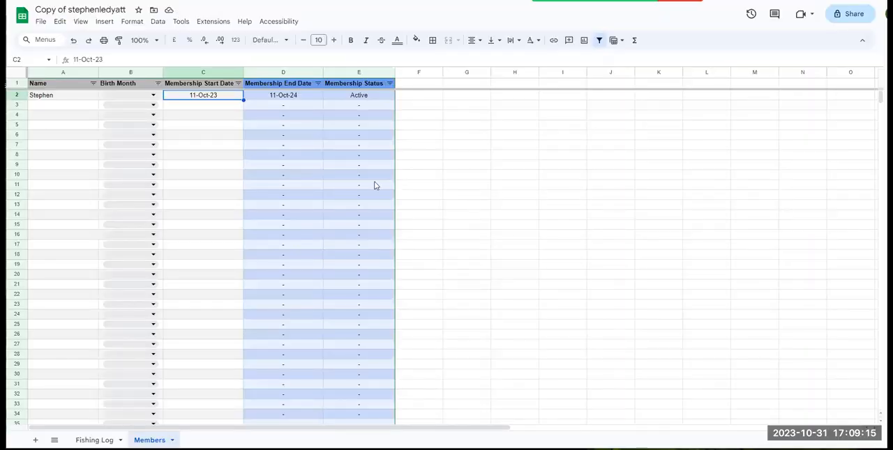
Enter 1-Oct-23 as the membership start date in row 3 of the Members sheet using the calendar.
left_click(50, 98)
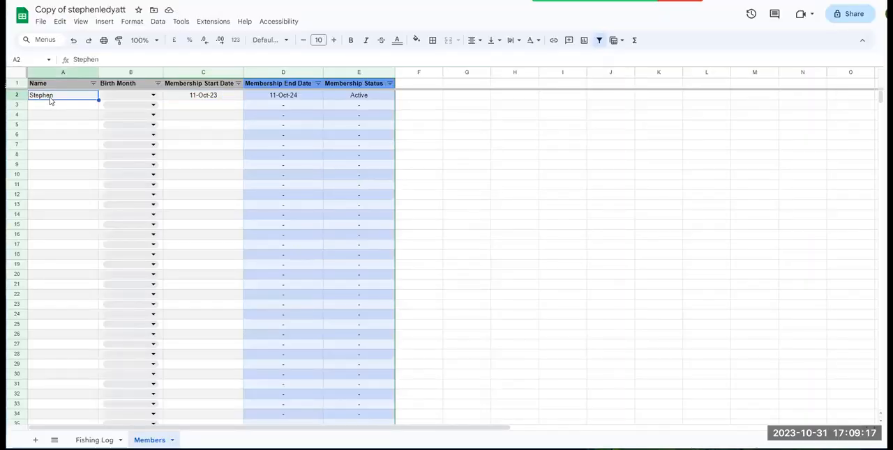
left_click(194, 97)
double_click(206, 97)
left_click(225, 218)
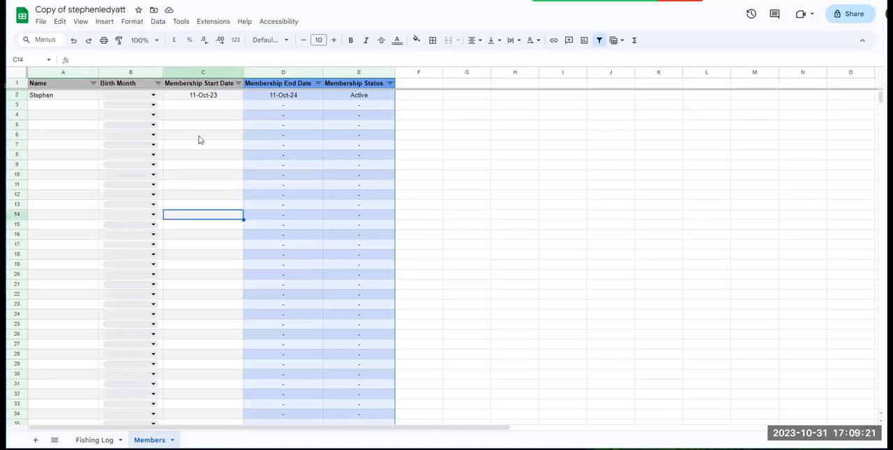
double_click(198, 107)
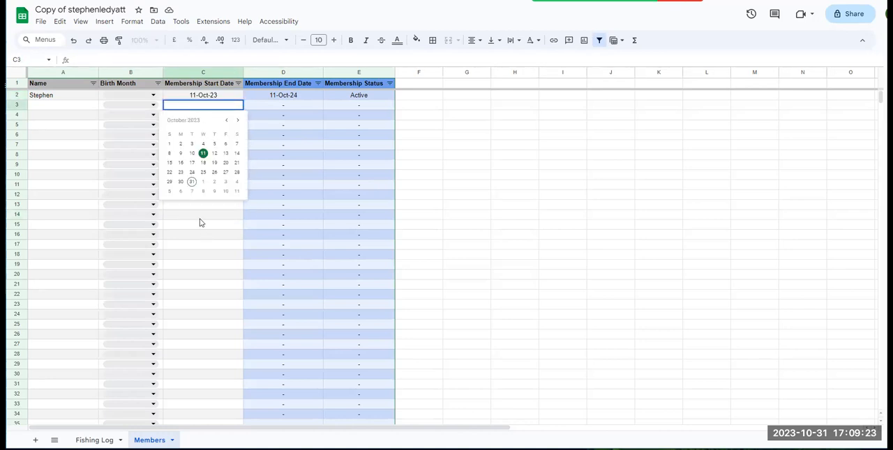
left_click(170, 145)
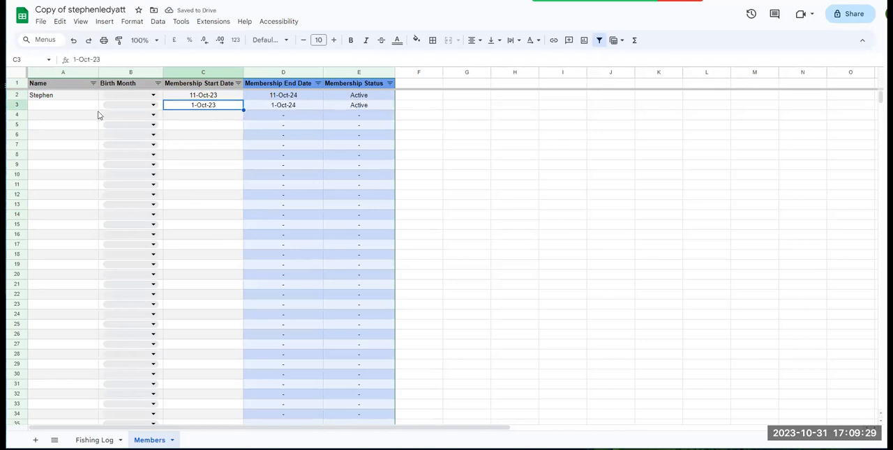
Append 11 to the name in row 2 of the Members sheet and check the Member? column in the Fishing Log.
left_click(58, 98)
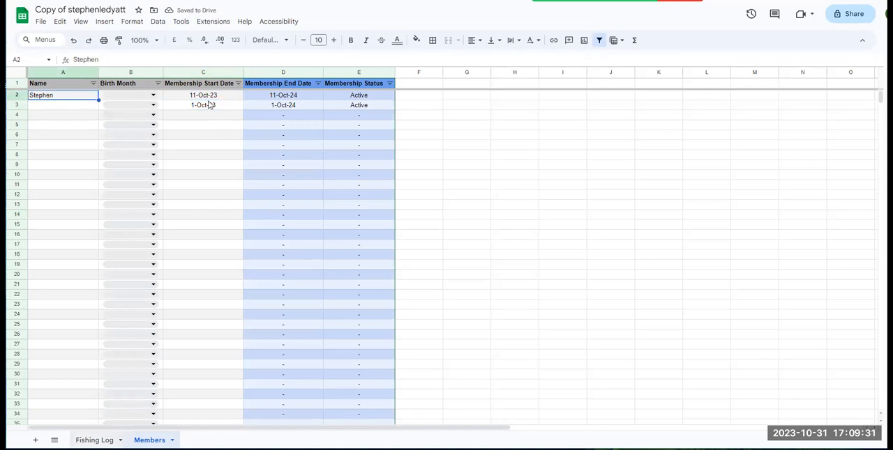
key("ctrl+shift+Page_Up")
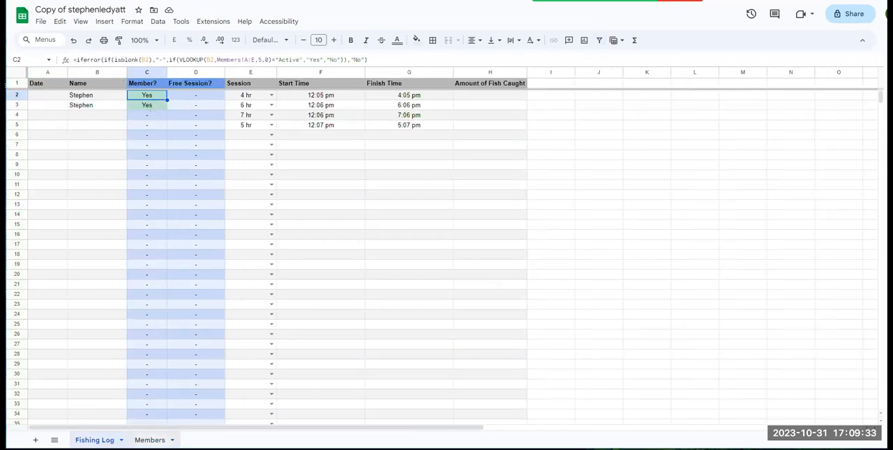
left_click(149, 440)
double_click(69, 95)
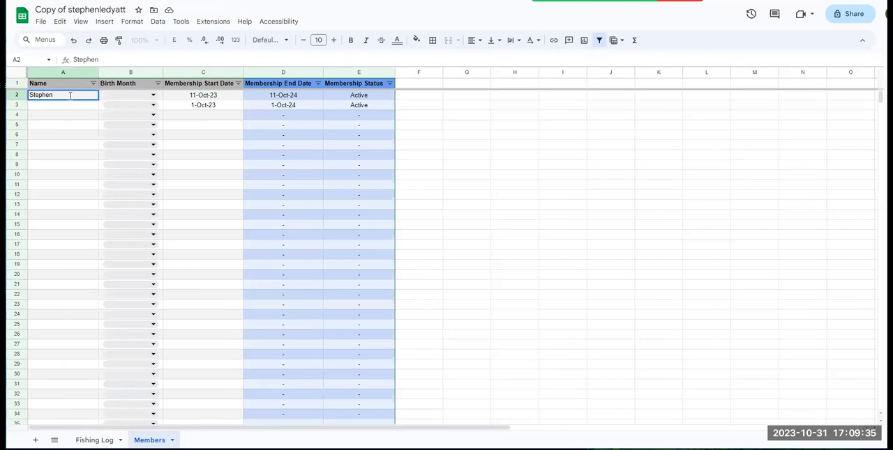
type("11")
left_click(72, 118)
left_click(95, 440)
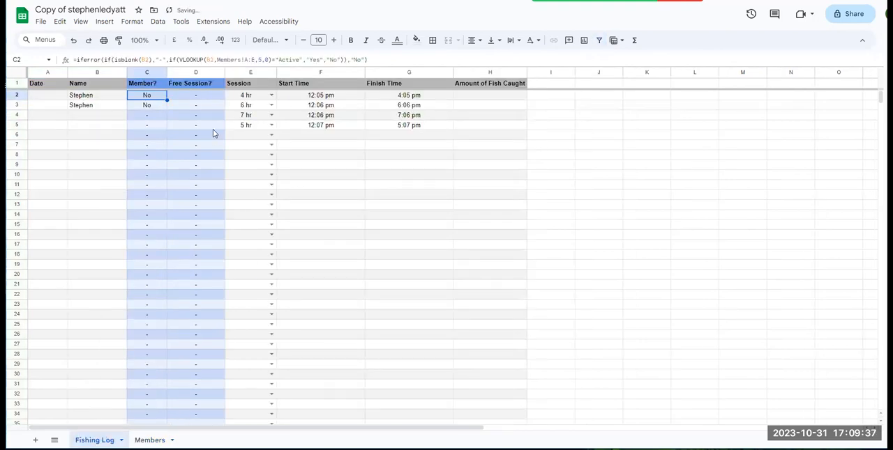
left_click(106, 130)
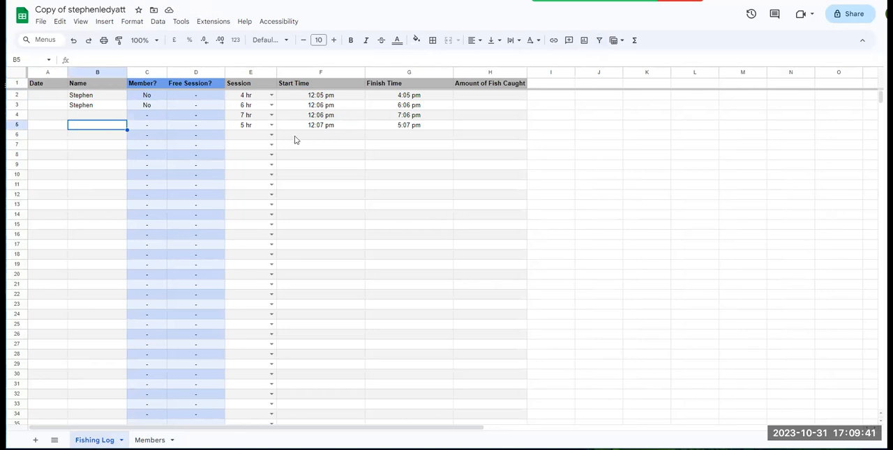
left_click(50, 99)
left_click(48, 134)
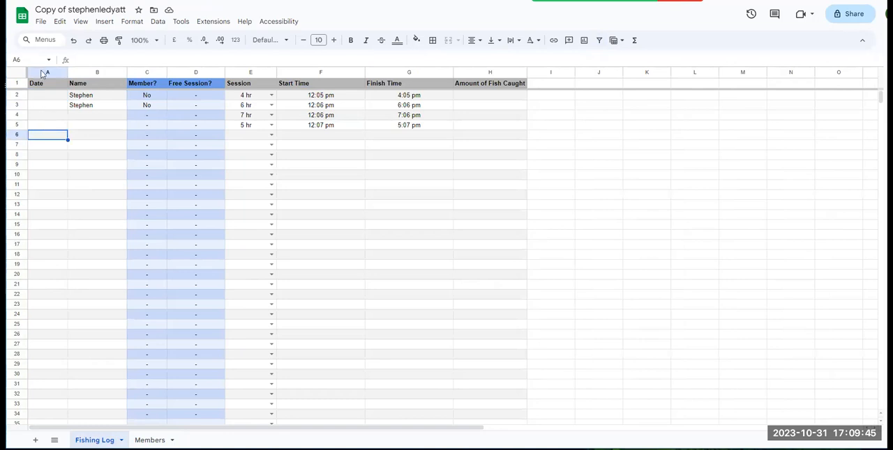
Add a data validation rule to the Fishing Log's Date column, range A2:A2000, with the criterion "Is valid date".
left_click(39, 71)
left_click(157, 21)
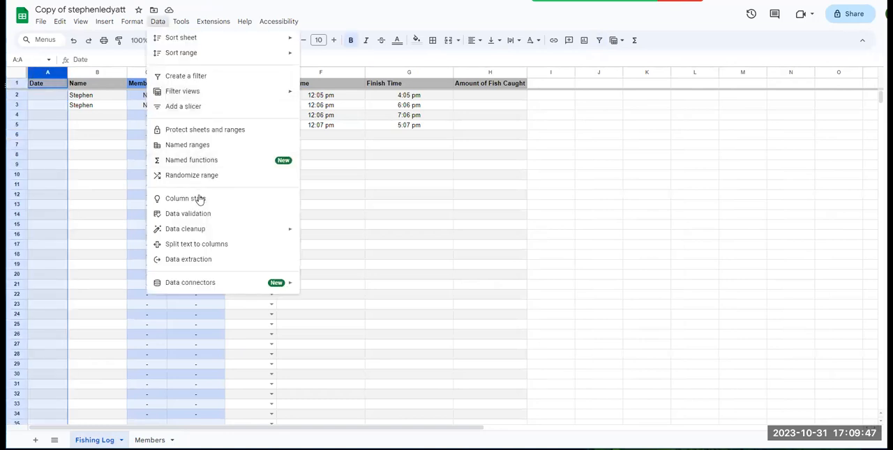
left_click(210, 214)
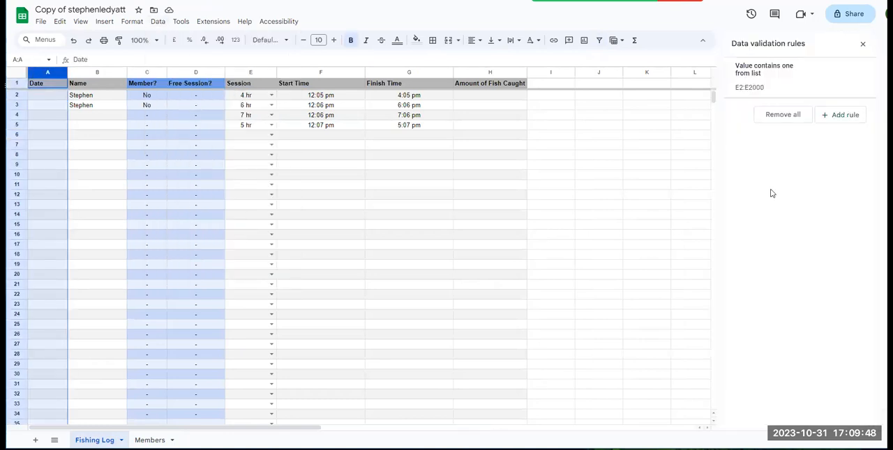
left_click(836, 114)
left_click(806, 127)
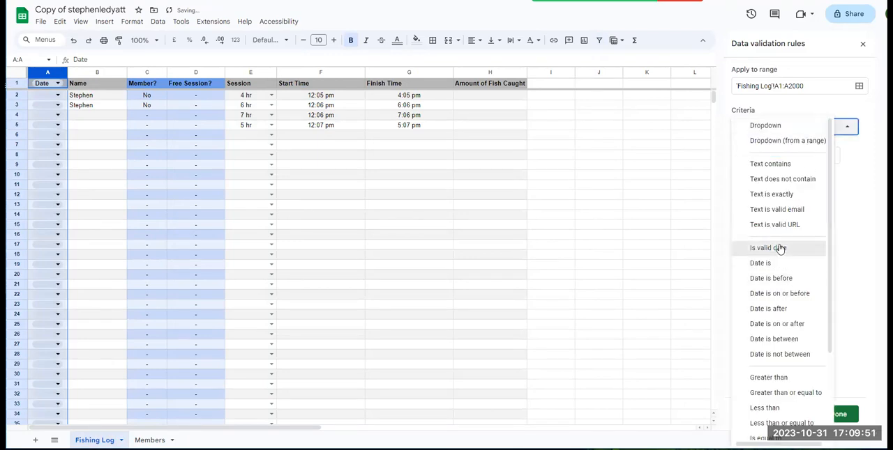
left_click(783, 249)
left_click(780, 86)
type("2")
left_click(838, 414)
left_click(329, 229)
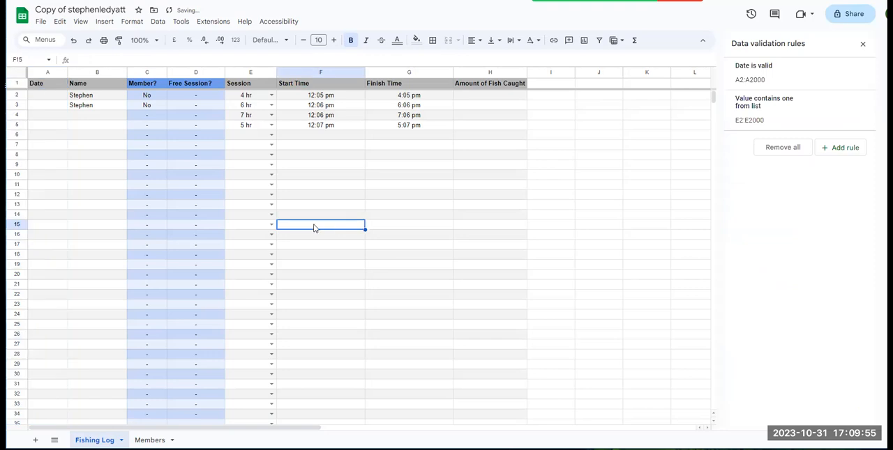
Enter the dates 18-Oct-23 in A2 and 12-Oct-23 in A3 from the calendar, closing the data validation rules.
double_click(44, 99)
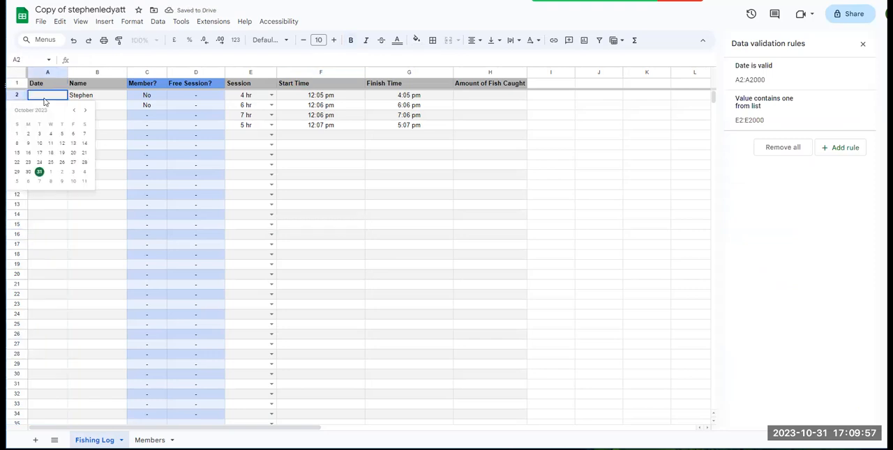
left_click(50, 152)
left_click(862, 43)
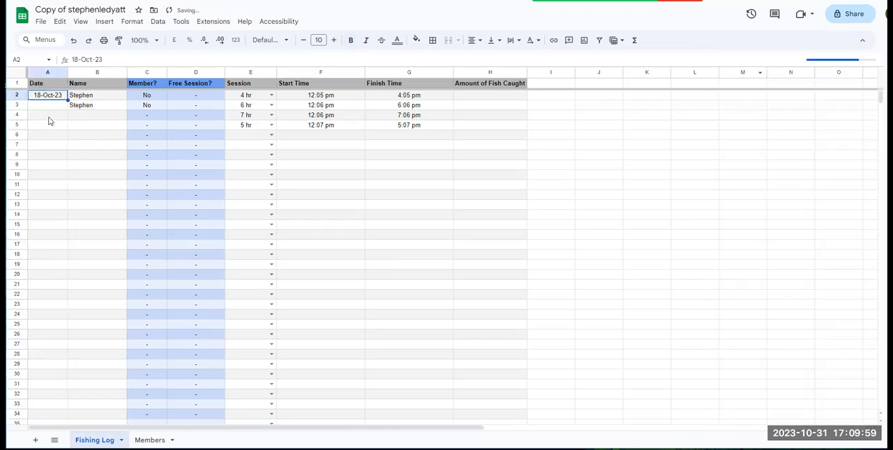
double_click(47, 106)
left_click(55, 150)
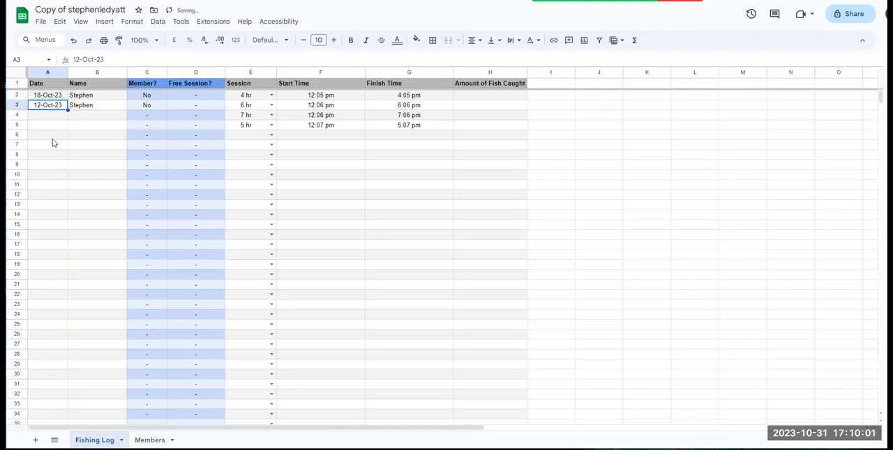